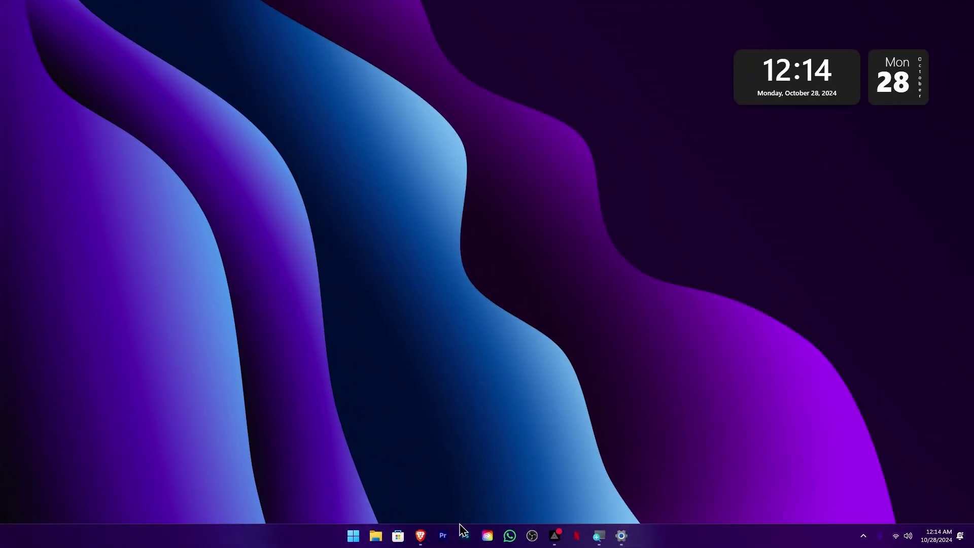
# - Launch Photoshop, open pexels-mizunokozuki-13929183.jpg from the Images folder, and zoom in
pyautogui.click(464, 538)
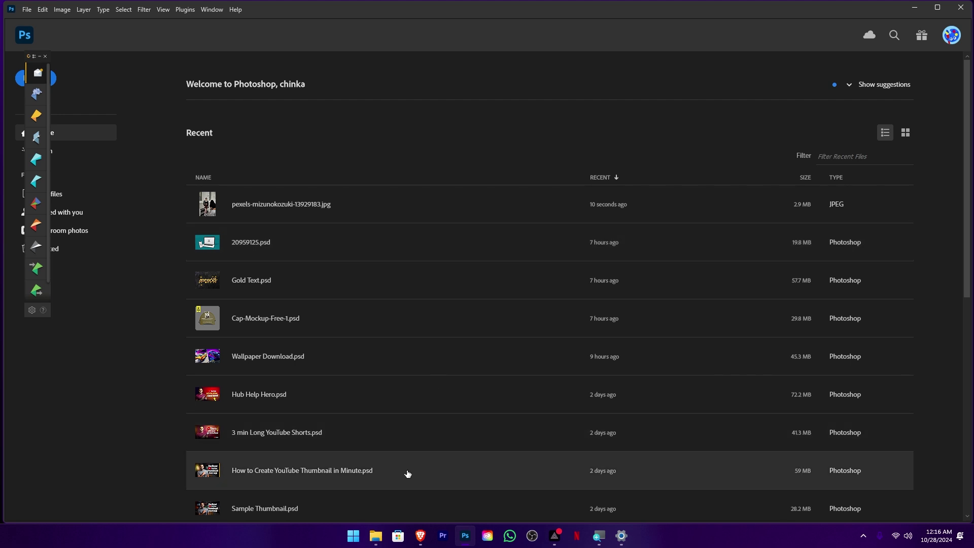
pyautogui.click(382, 539)
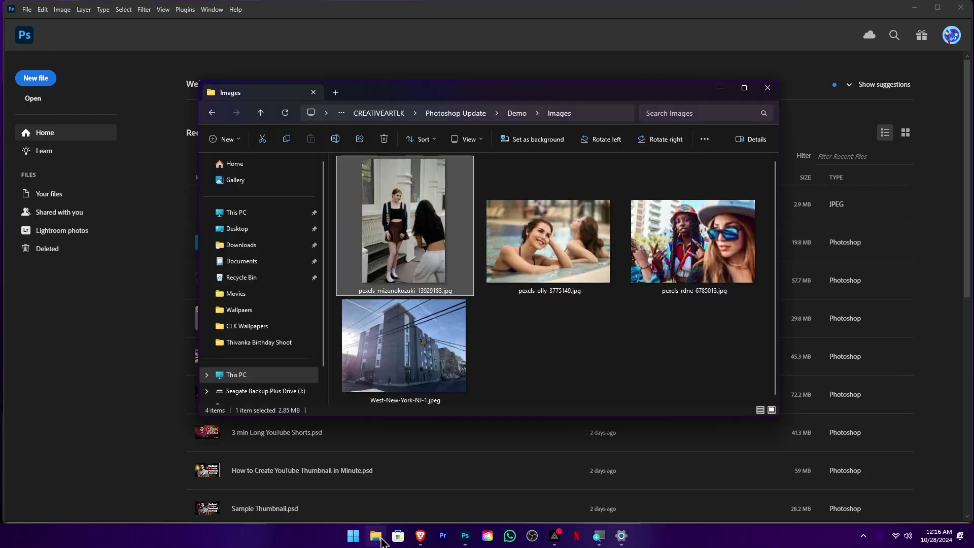
pyautogui.moveTo(444, 231)
pyautogui.mouseDown()
pyautogui.moveTo(507, 48)
pyautogui.moveTo(499, 91)
pyautogui.mouseUp()
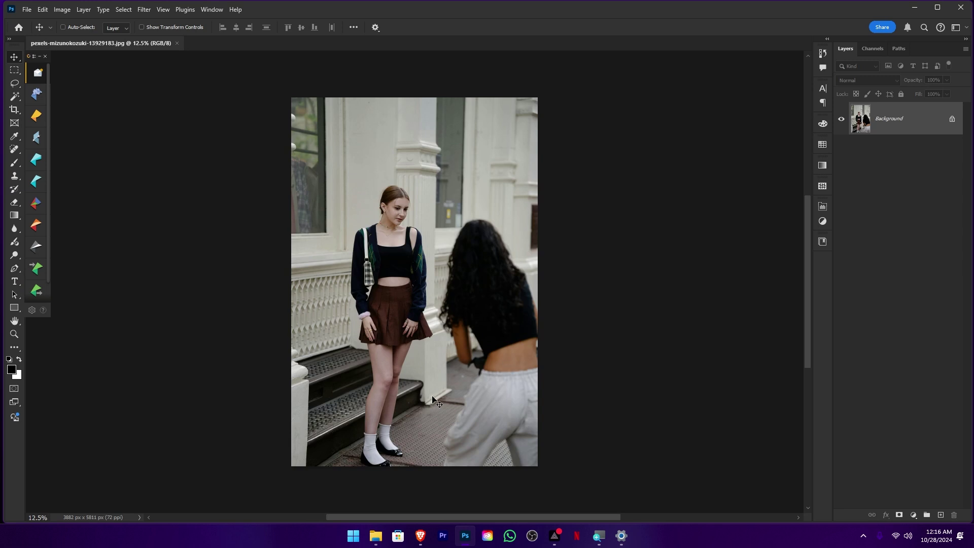
pyautogui.scroll(2, 381, 284)
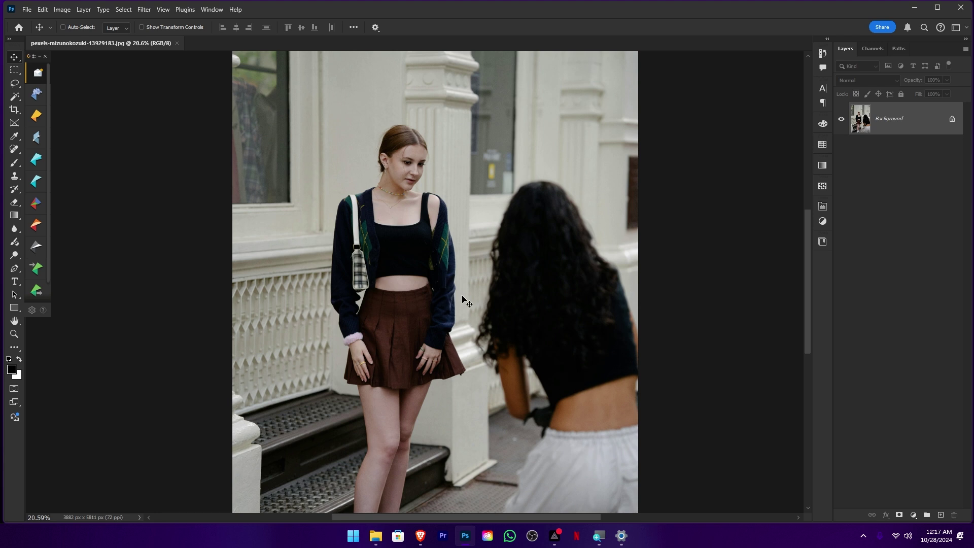
# - Switch to the Remove Tool from the Spot Healing Brush group
pyautogui.click(14, 149)
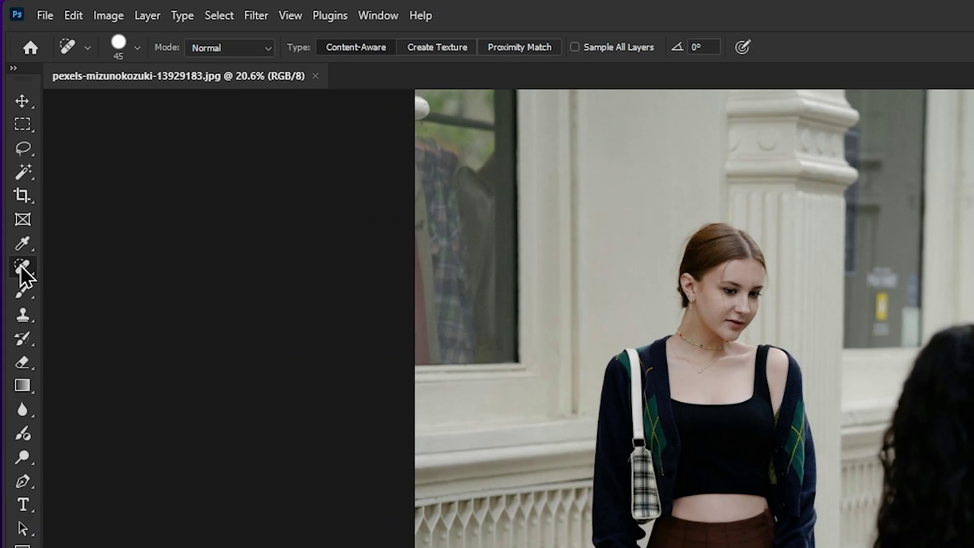
pyautogui.rightClick(23, 269)
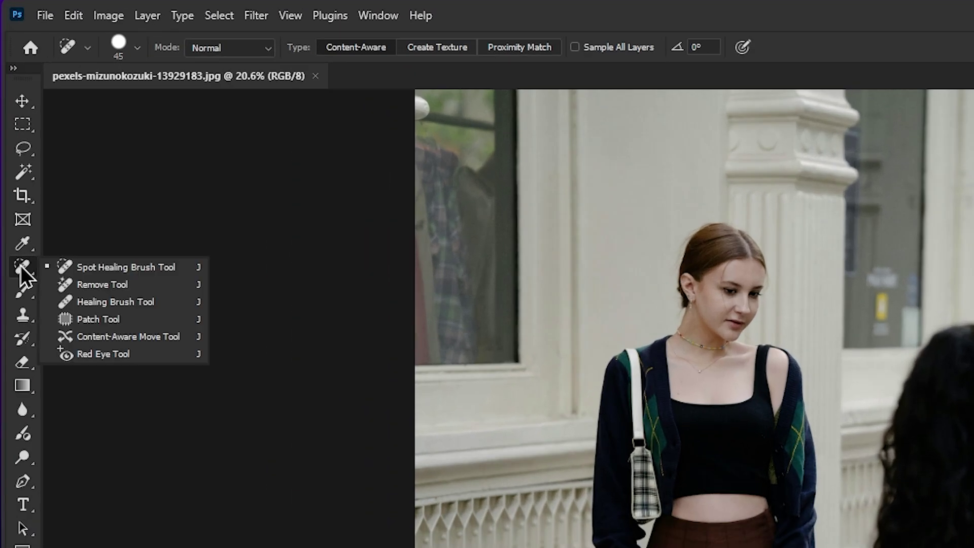
pyautogui.click(104, 284)
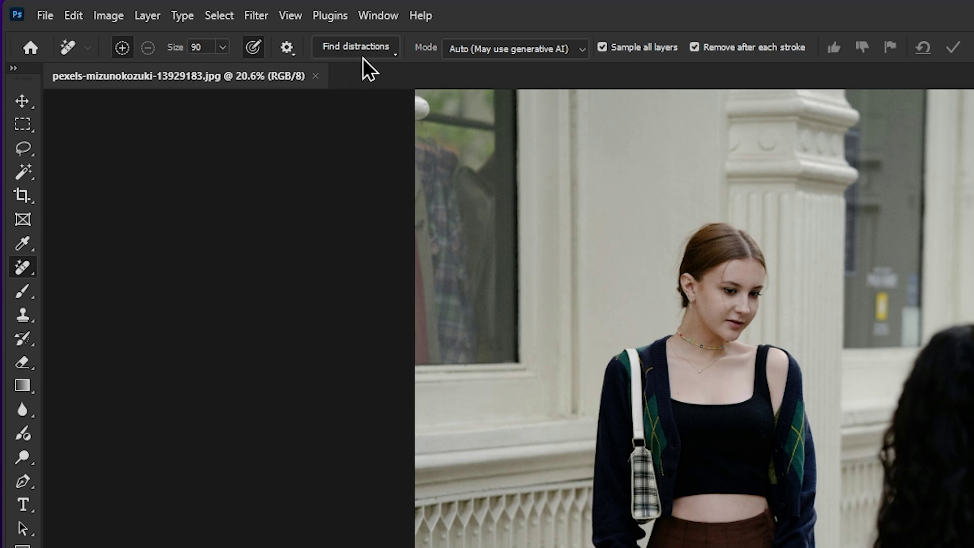
# - Keep the generative AI removal mode and run Find distractions > People to mask the second woman
pyautogui.click(388, 49)
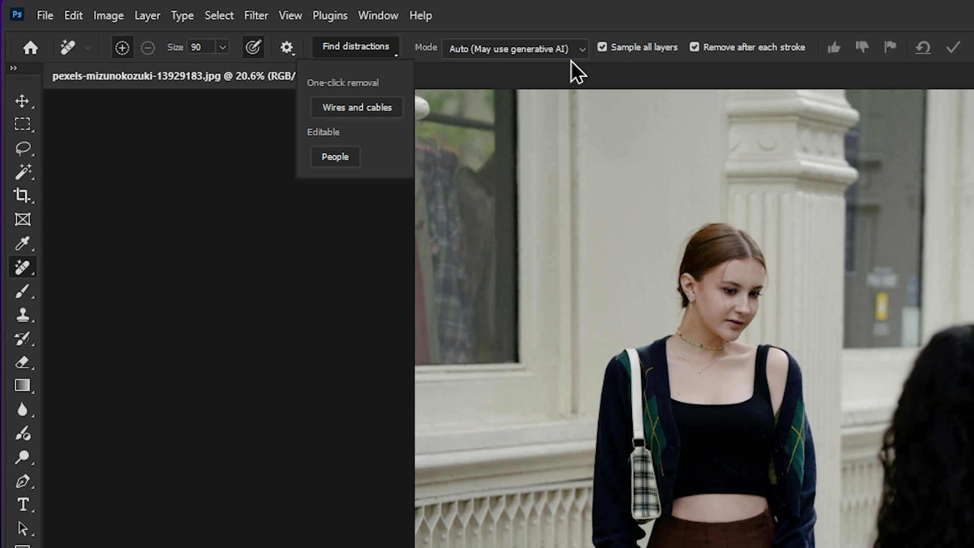
pyautogui.click(582, 51)
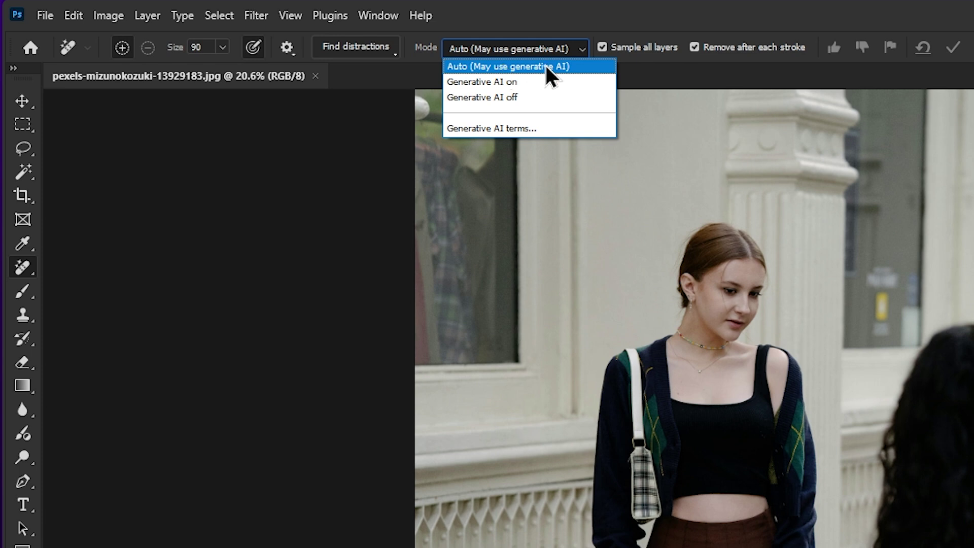
pyautogui.click(499, 65)
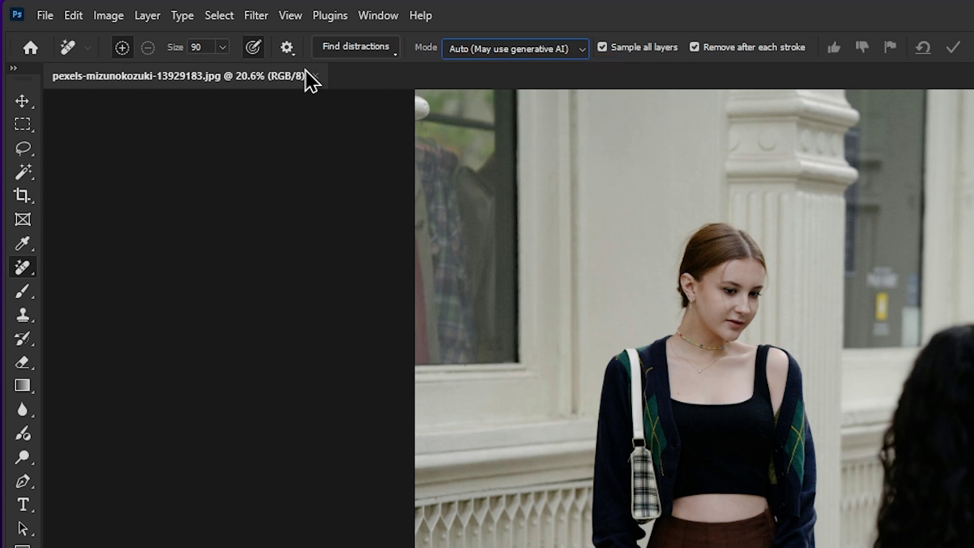
pyautogui.click(391, 53)
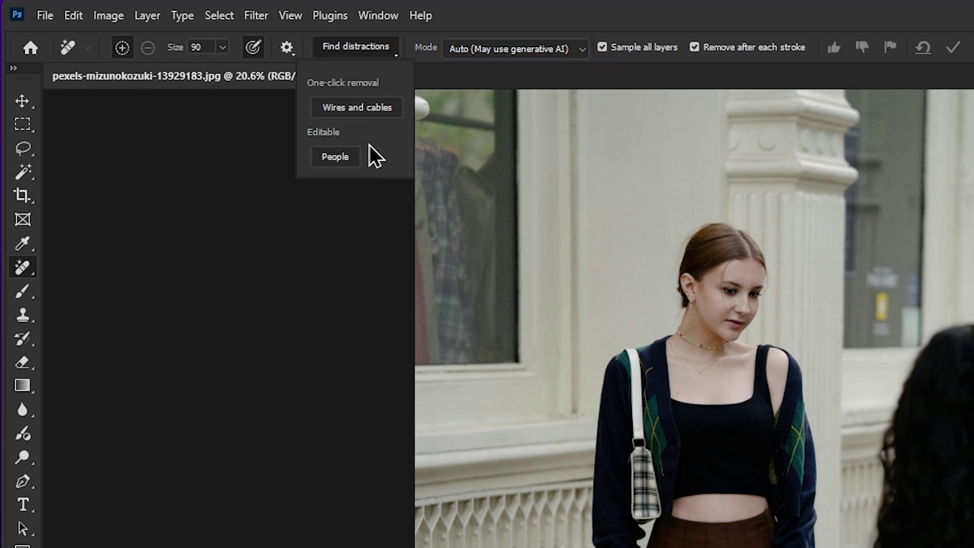
pyautogui.click(354, 162)
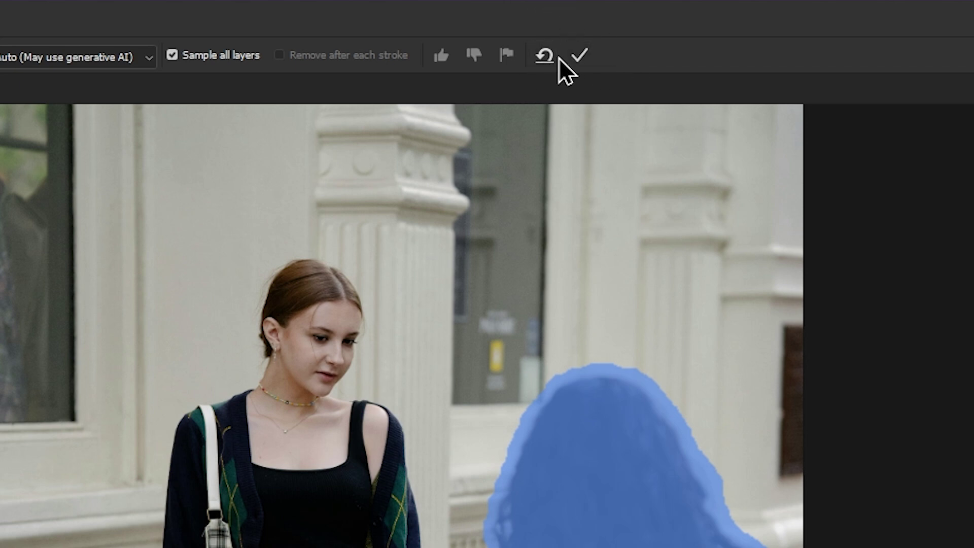
# - Apply removal of the masked dark-haired woman, then return to the Images folder
pyautogui.click(579, 57)
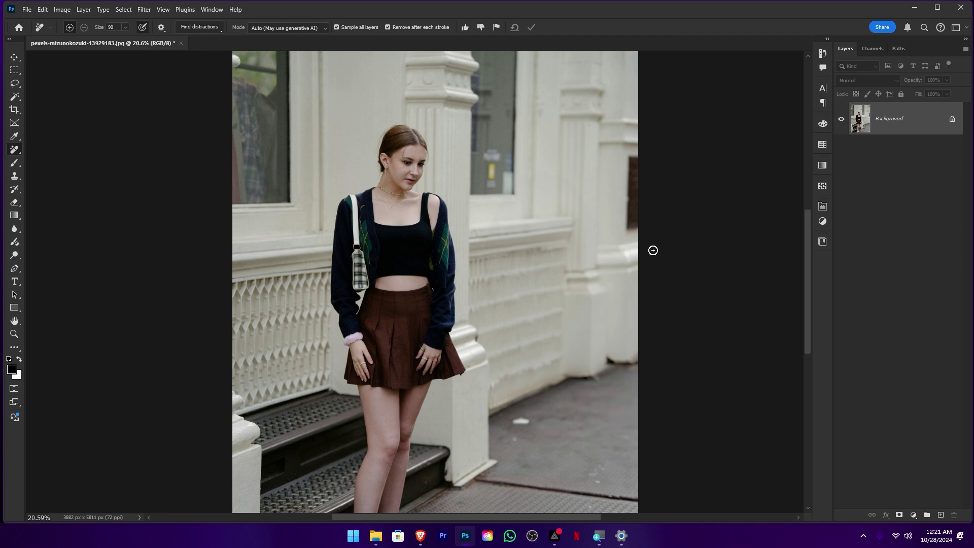
pyautogui.click(376, 536)
# - Open pexels-olly-3775149.jpg and set the Remove Tool mode to Generative AI on
pyautogui.moveTo(548, 274); pyautogui.dragTo(629, 18)
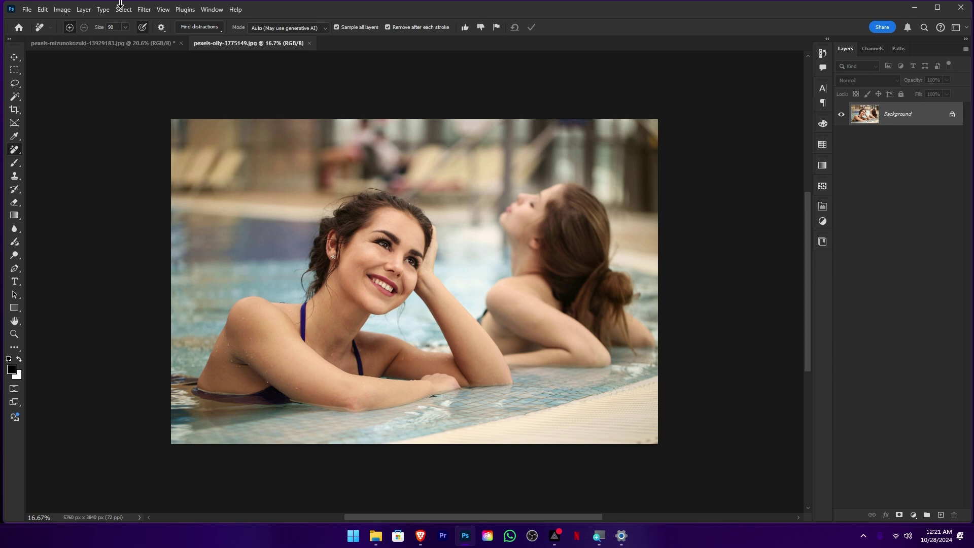
pyautogui.rightClick(14, 149)
pyautogui.click(66, 161)
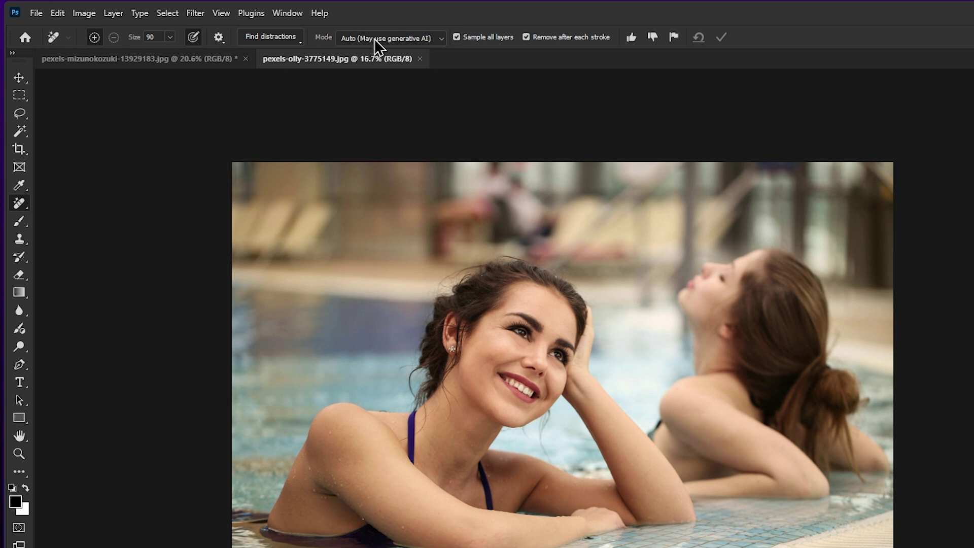
pyautogui.click(376, 39)
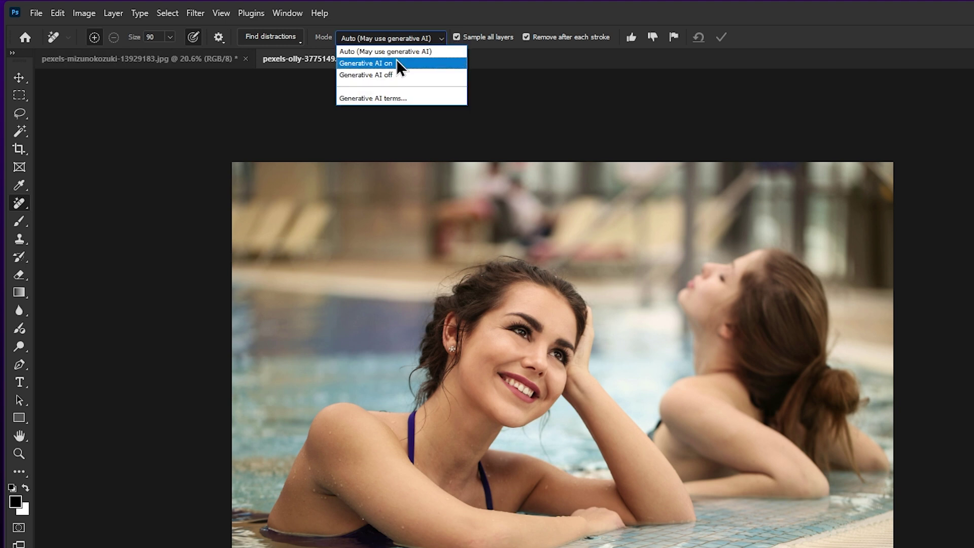
pyautogui.click(399, 63)
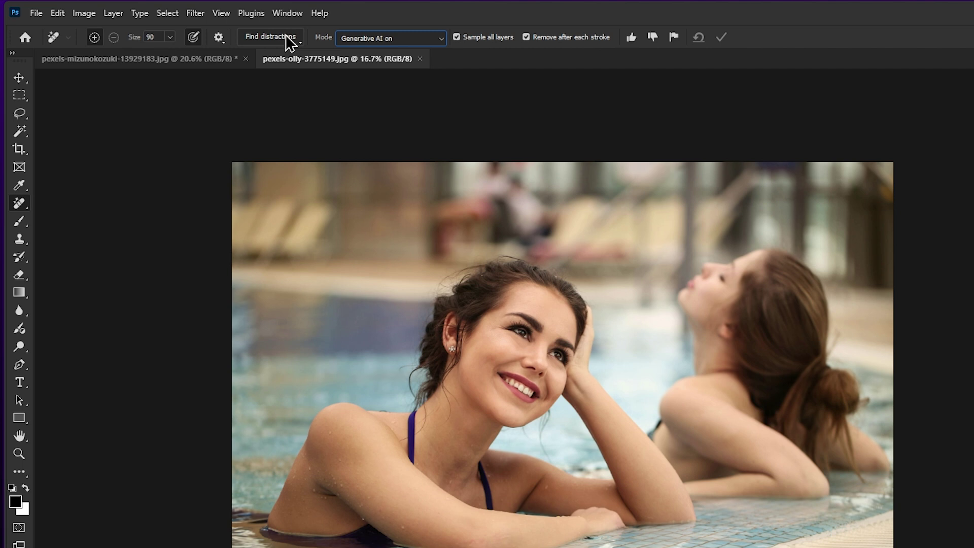
# - Detect the background woman with Find distractions > People and zoom to inspect her mask
pyautogui.click(285, 35)
pyautogui.click(259, 120)
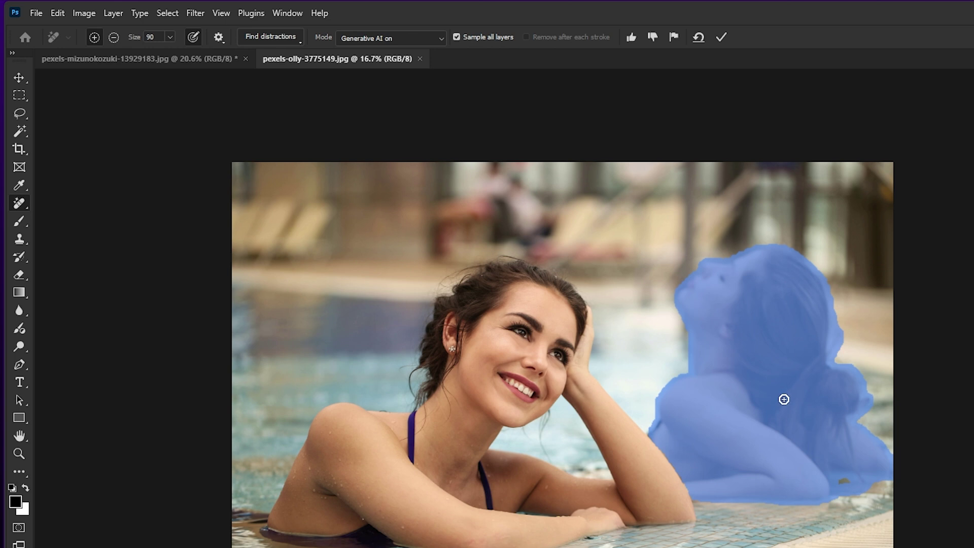
pyautogui.keyDown('ctrl'); pyautogui.click(748, 396); pyautogui.keyUp('ctrl')
pyautogui.moveTo(791, 428); pyautogui.dragTo(729, 287)
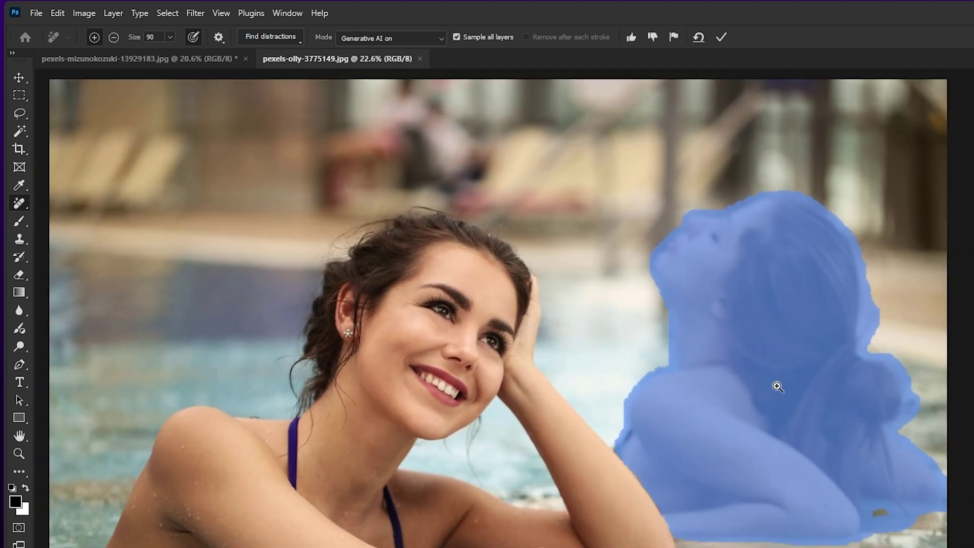
pyautogui.moveTo(778, 386); pyautogui.dragTo(768, 390)
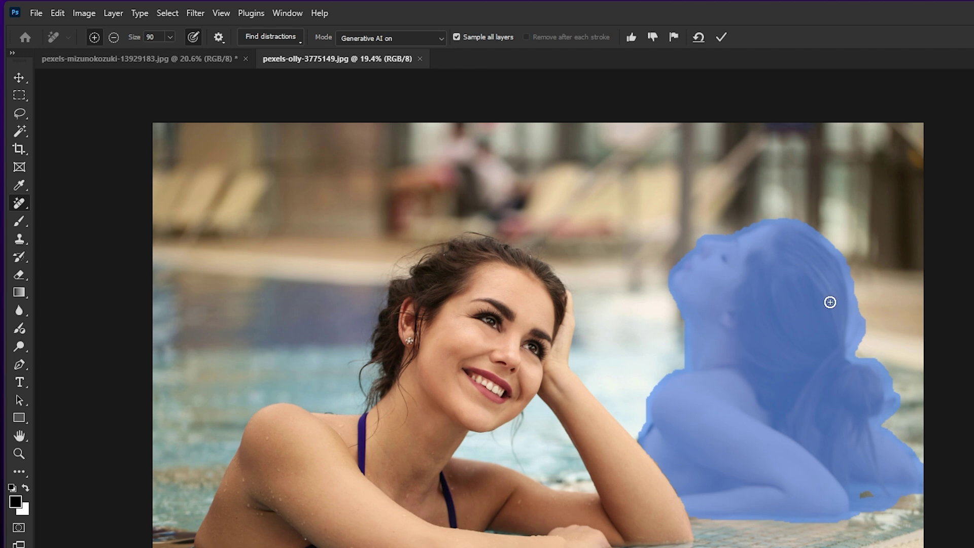
pyautogui.press('alt')
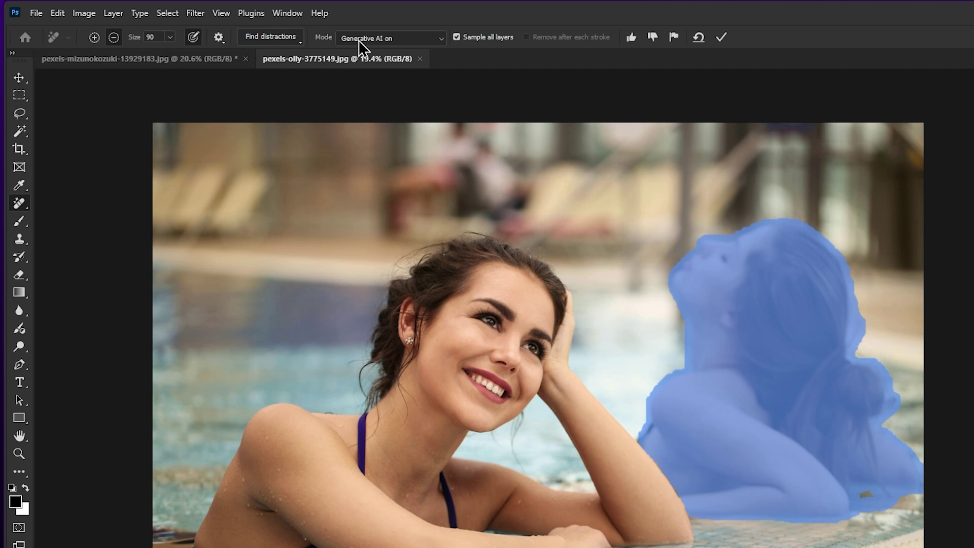
# - Keep the mask overlay at Blue with 72% opacity, then apply removal of the background woman
pyautogui.click(219, 38)
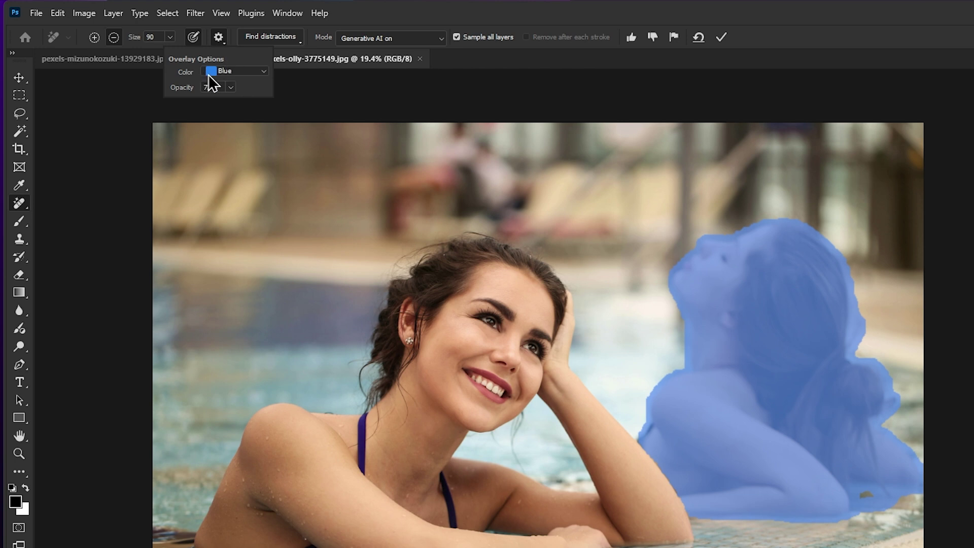
pyautogui.click(264, 71)
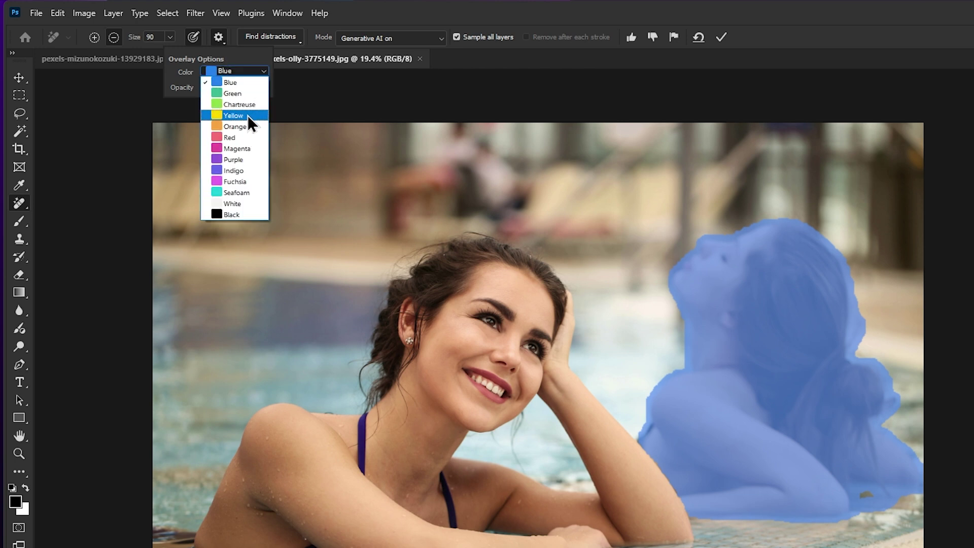
pyautogui.click(245, 82)
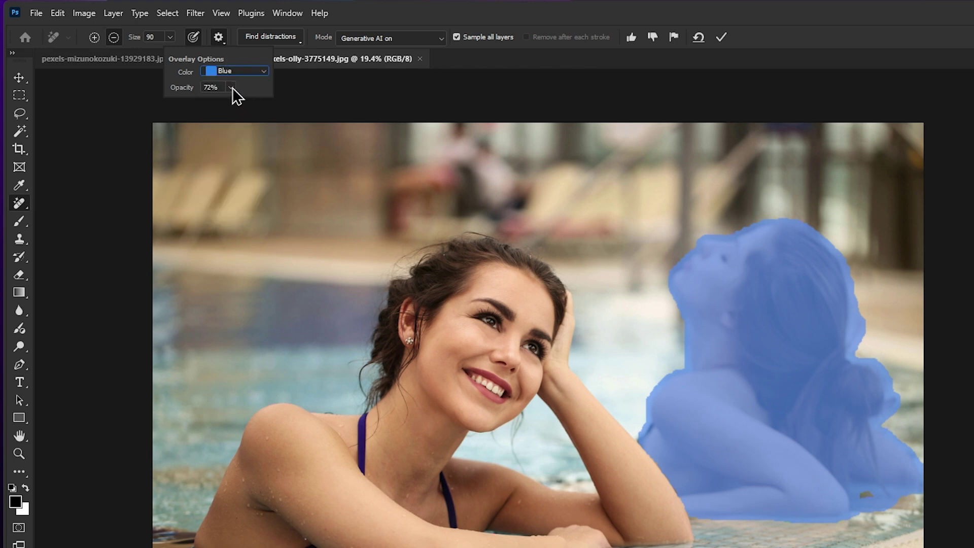
pyautogui.click(232, 87)
pyautogui.click(231, 87)
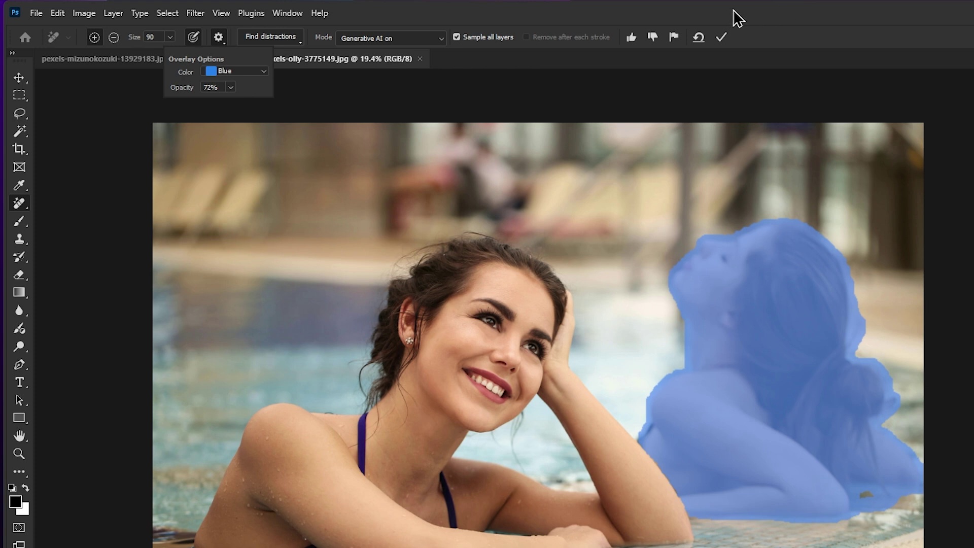
pyautogui.click(722, 38)
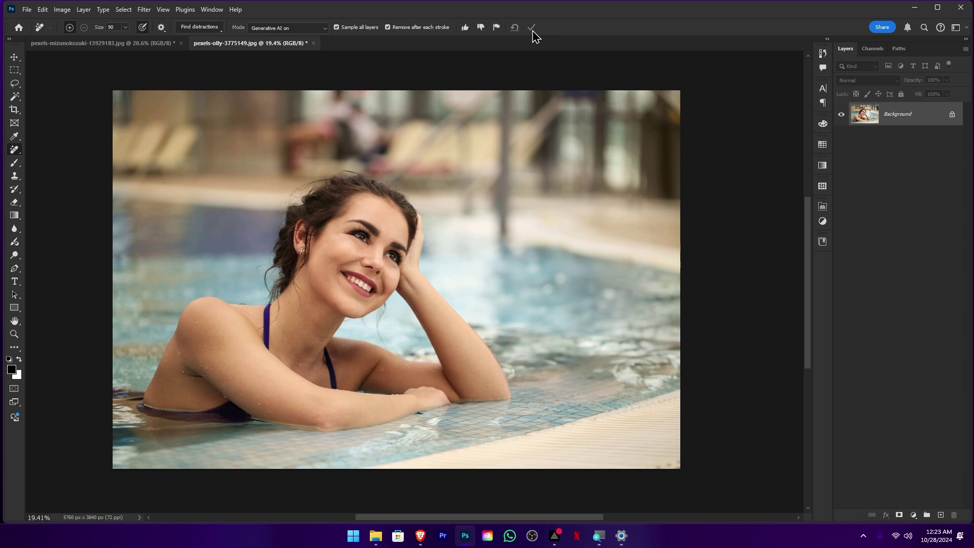
# - Open pexels-rdne-6785013.jpg from the Images folder and zoom in on the two women
pyautogui.click(375, 536)
pyautogui.click(708, 259)
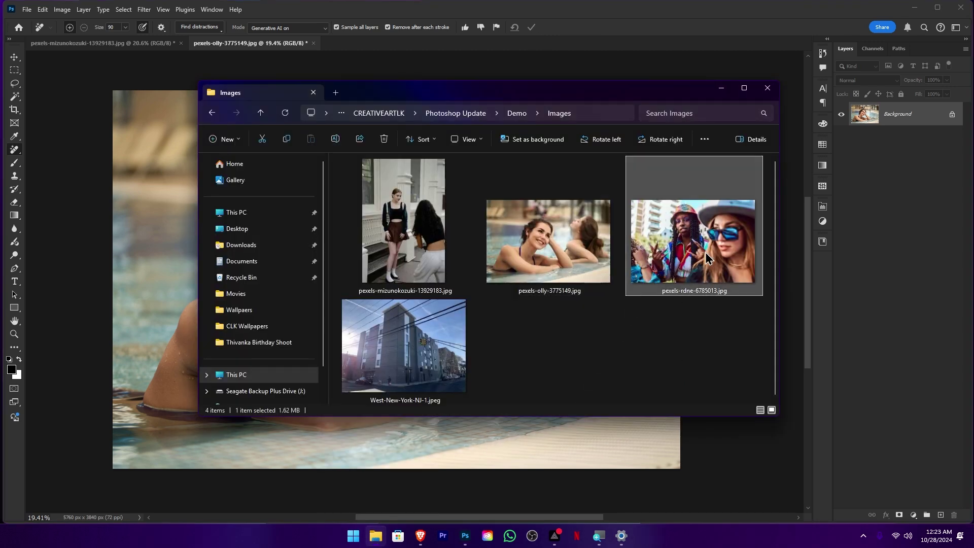
pyautogui.moveTo(646, 92); pyautogui.dragTo(631, 8)
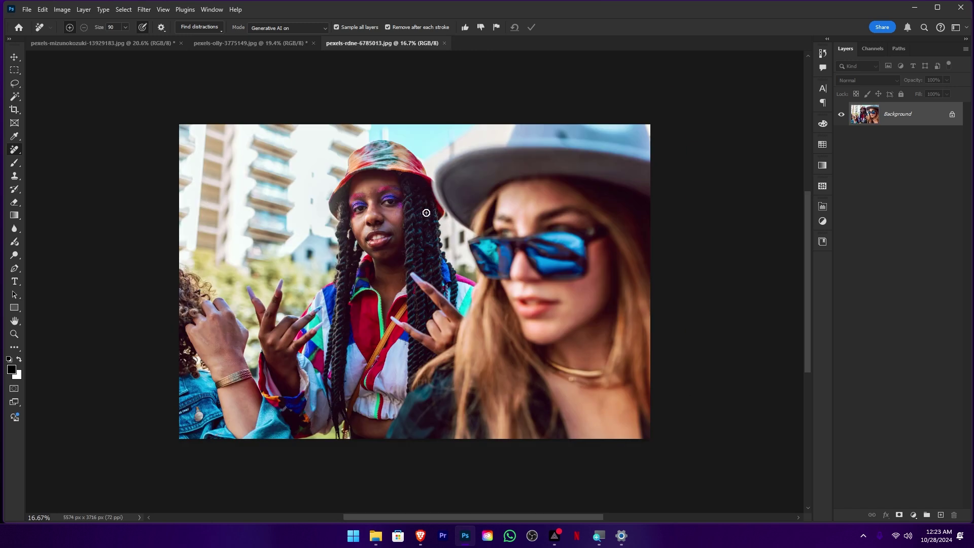
pyautogui.moveTo(525, 259); pyautogui.dragTo(545, 274)
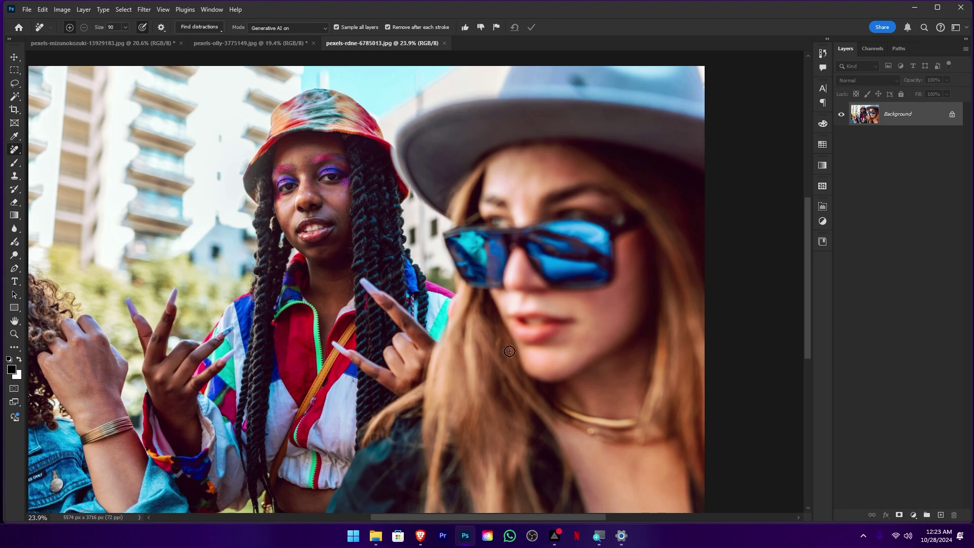
pyautogui.scroll(-3, 456, 254)
pyautogui.hscroll(-5, 457, 254)
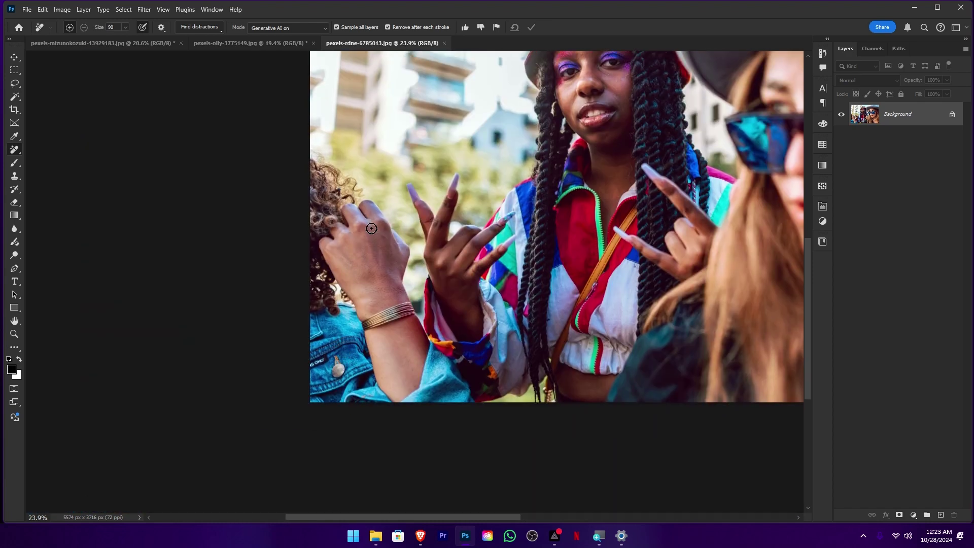
# - Fit the photo on screen, run Find distractions > People, and zoom to check the left-edge mask
pyautogui.hotkey('ctrl', '0')
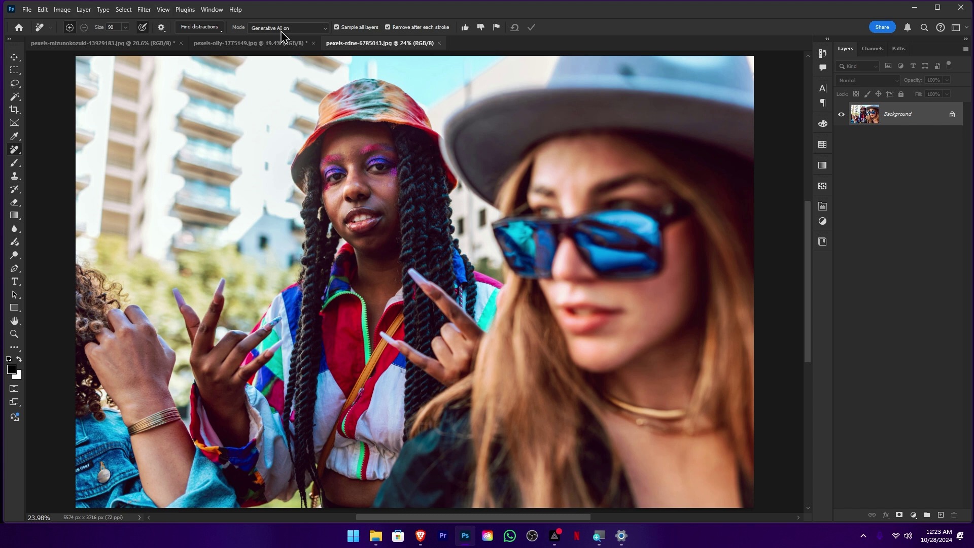
pyautogui.click(219, 30)
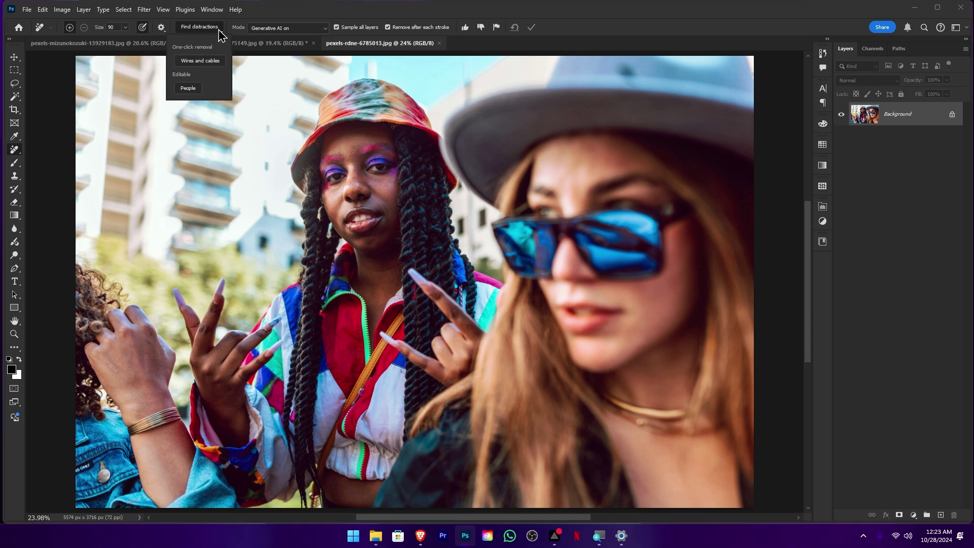
pyautogui.click(188, 88)
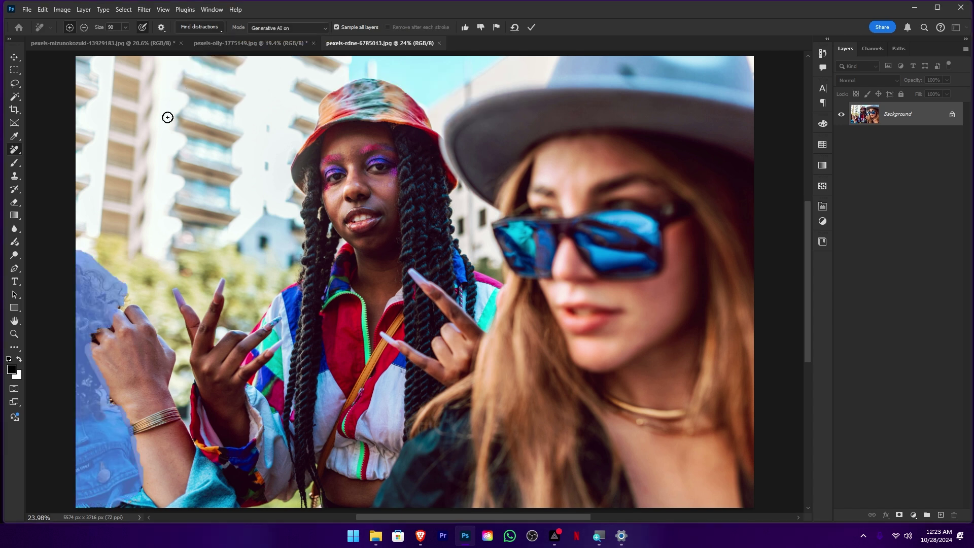
pyautogui.scroll(2, 202, 351)
pyautogui.moveTo(191, 346); pyautogui.dragTo(311, 315)
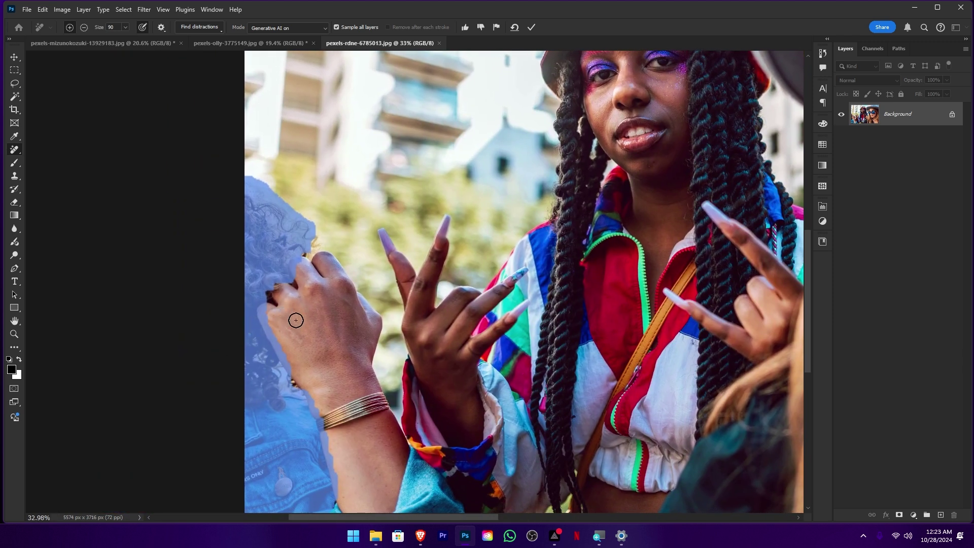
pyautogui.moveTo(635, 262); pyautogui.dragTo(260, 366)
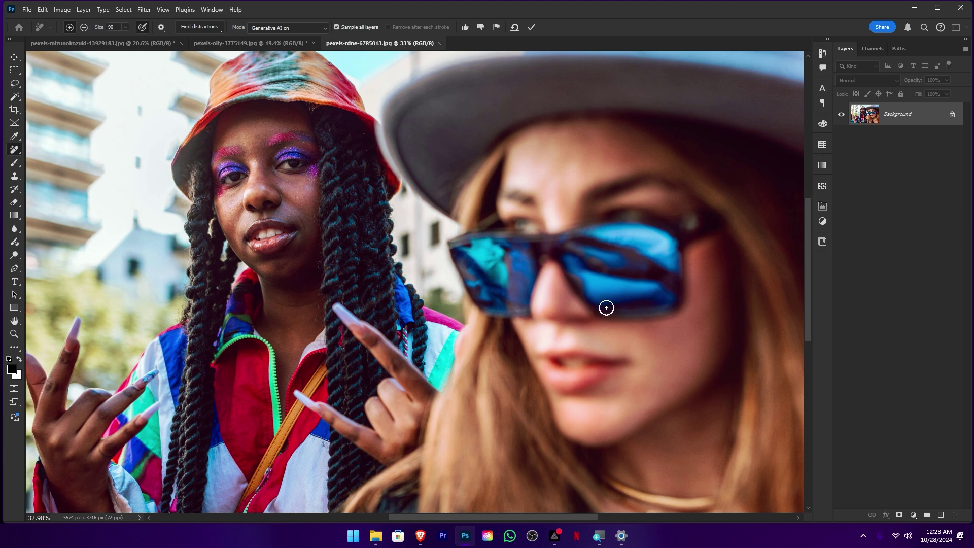
pyautogui.scroll(-3, 607, 308)
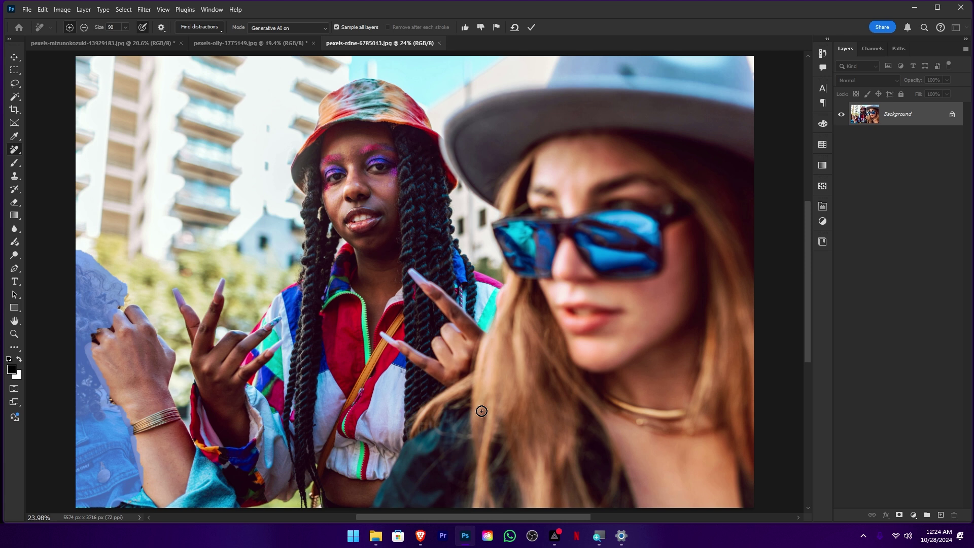
# - With a larger brush, mask the hat woman's hair, face, sunglasses and hat brim, trimming excess
pyautogui.press(']')
pyautogui.press(']')
pyautogui.press(']')
pyautogui.press(']')
pyautogui.press(']')
pyautogui.press(']')
pyautogui.press(']')
pyautogui.press(']')
pyautogui.moveTo(536, 336)
pyautogui.mouseDown()
pyautogui.moveTo(518, 396)
pyautogui.moveTo(587, 400)
pyautogui.moveTo(550, 398)
pyautogui.moveTo(622, 341)
pyautogui.moveTo(562, 310)
pyautogui.moveTo(543, 348)
pyautogui.moveTo(576, 442)
pyautogui.moveTo(563, 487)
pyautogui.mouseUp()
pyautogui.moveTo(660, 294)
pyautogui.mouseDown()
pyautogui.moveTo(552, 330)
pyautogui.moveTo(499, 304)
pyautogui.moveTo(559, 369)
pyautogui.moveTo(553, 384)
pyautogui.mouseUp()
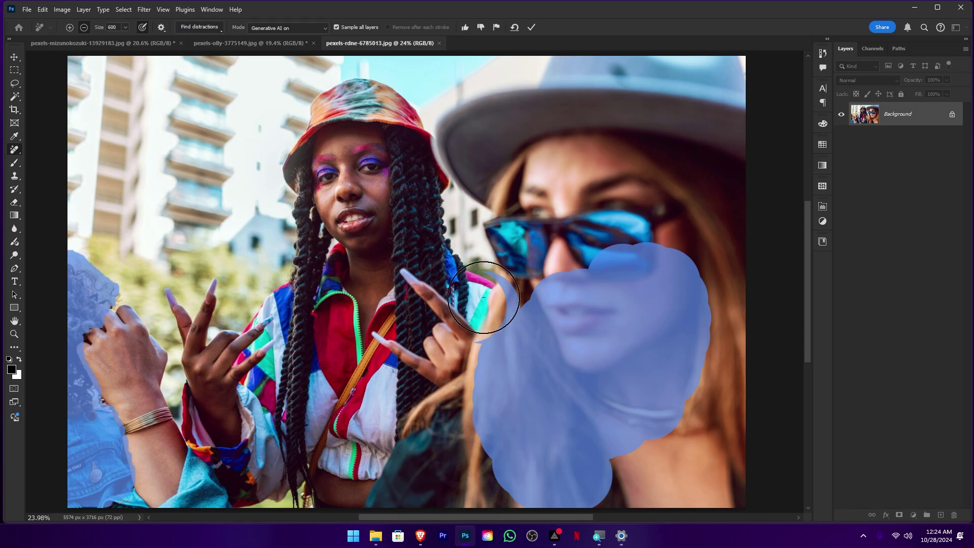
pyautogui.moveTo(495, 286); pyautogui.dragTo(439, 415)
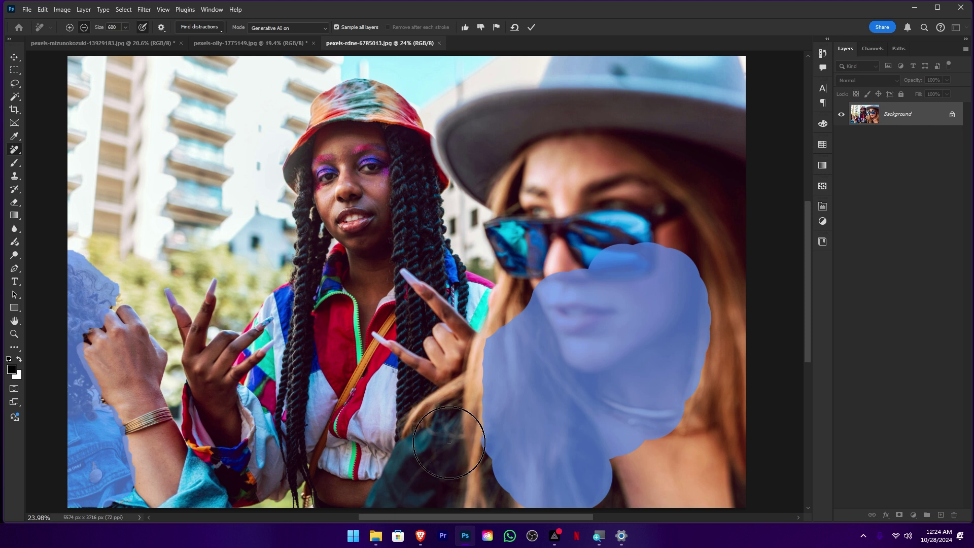
pyautogui.click(70, 27)
pyautogui.moveTo(618, 175)
pyautogui.mouseDown()
pyautogui.moveTo(614, 249)
pyautogui.moveTo(647, 125)
pyautogui.moveTo(678, 104)
pyautogui.mouseUp()
pyautogui.scroll(5, 533, 288)
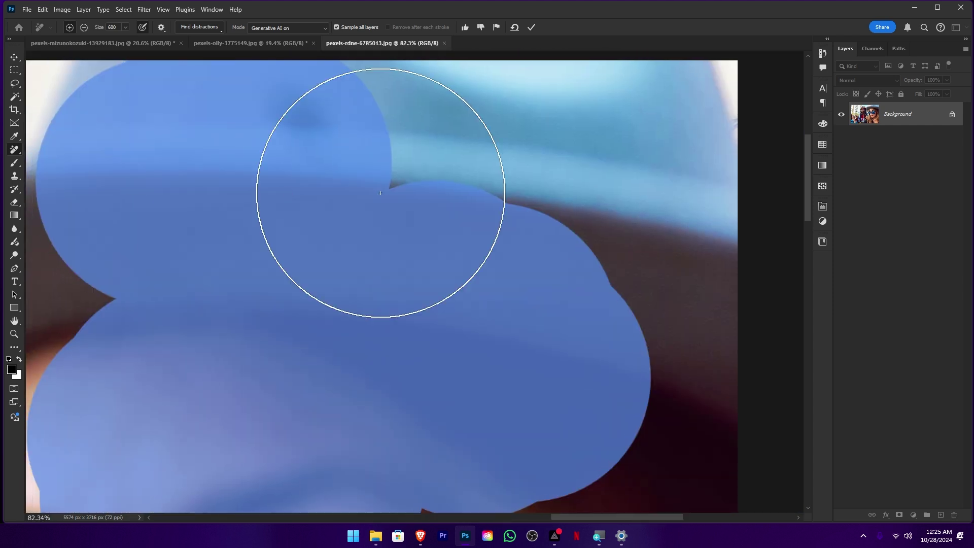
pyautogui.moveTo(533, 288); pyautogui.dragTo(315, 326)
pyautogui.scroll(5, 375, 322)
pyautogui.hscroll(-5, 523, 359)
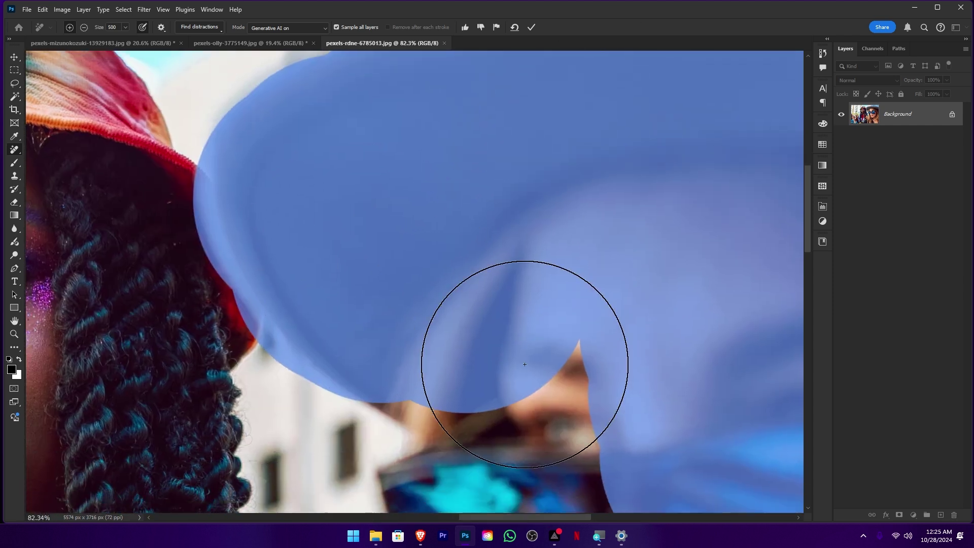
# - Extend the mask over the hat woman's torso and the left person's hand and arm
pyautogui.press('[')
pyautogui.press('[')
pyautogui.press('[')
pyautogui.scroll(-5, 554, 284)
pyautogui.scroll(-3, 528, 279)
pyautogui.scroll(-3, 482, 322)
pyautogui.moveTo(500, 189); pyautogui.dragTo(459, 177)
pyautogui.scroll(-5, 459, 178)
pyautogui.moveTo(387, 376); pyautogui.dragTo(533, 387)
pyautogui.press(']')
pyautogui.press(']')
pyautogui.press(']')
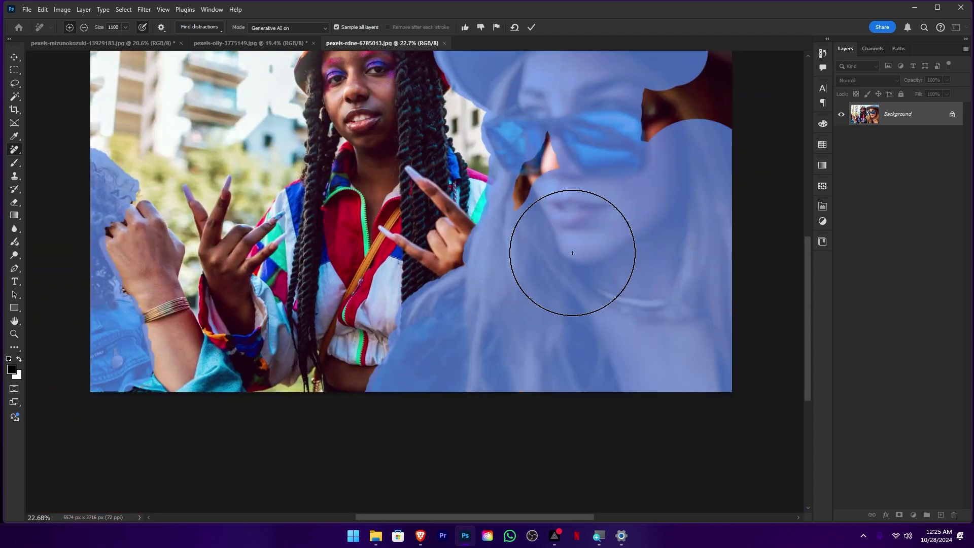
pyautogui.moveTo(572, 245); pyautogui.dragTo(703, 217)
pyautogui.scroll(3, 356, 304)
pyautogui.press('[')
pyautogui.press('[')
pyautogui.press('[')
pyautogui.moveTo(363, 222); pyautogui.dragTo(424, 425)
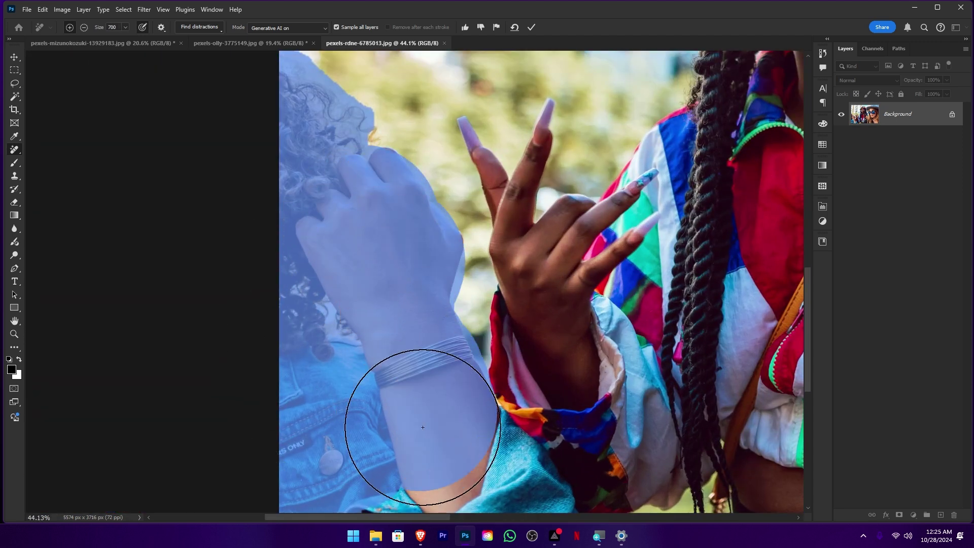
pyautogui.scroll(-2, 457, 437)
pyautogui.scroll(-3, 270, 252)
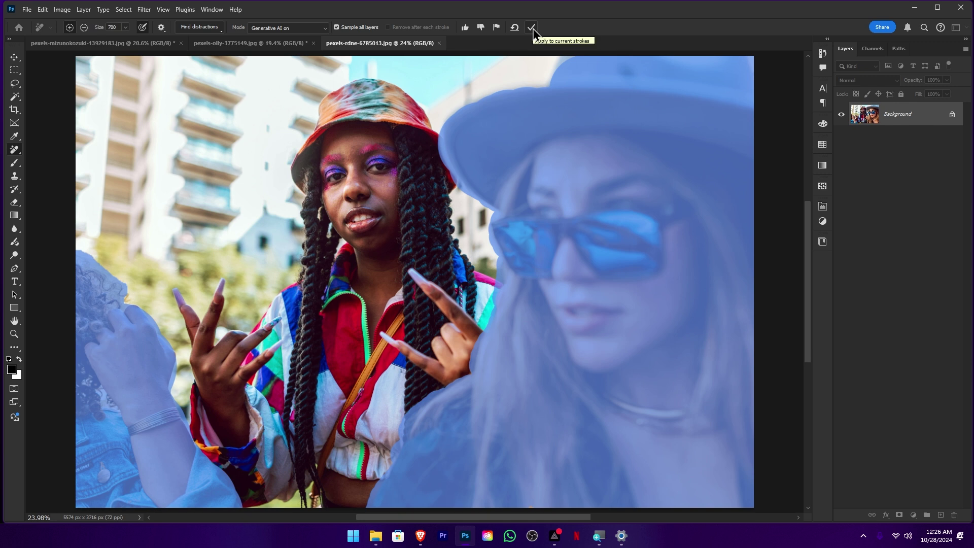
# - Apply the removal to erase both masked friends, leaving the bucket-hat woman
pyautogui.click(532, 28)
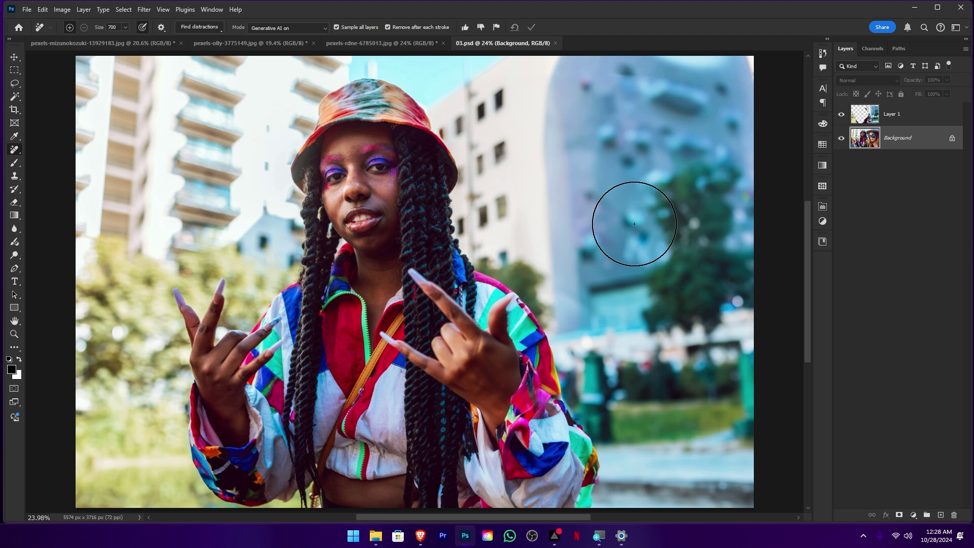
# - Open West-New-York-NJ-1.jpeg from the Images folder as a new Photoshop tab
pyautogui.click(375, 538)
pyautogui.scroll(-1, 502, 398)
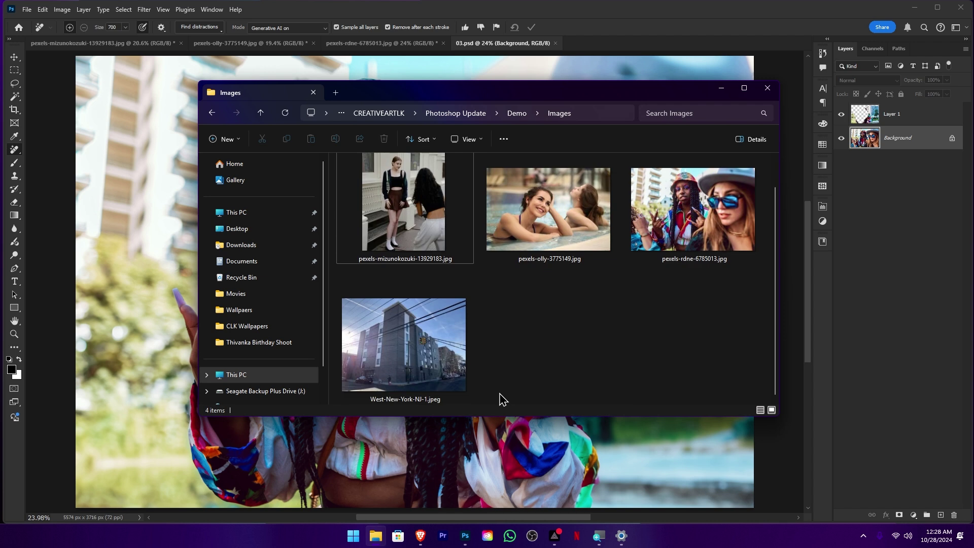
pyautogui.click(437, 351)
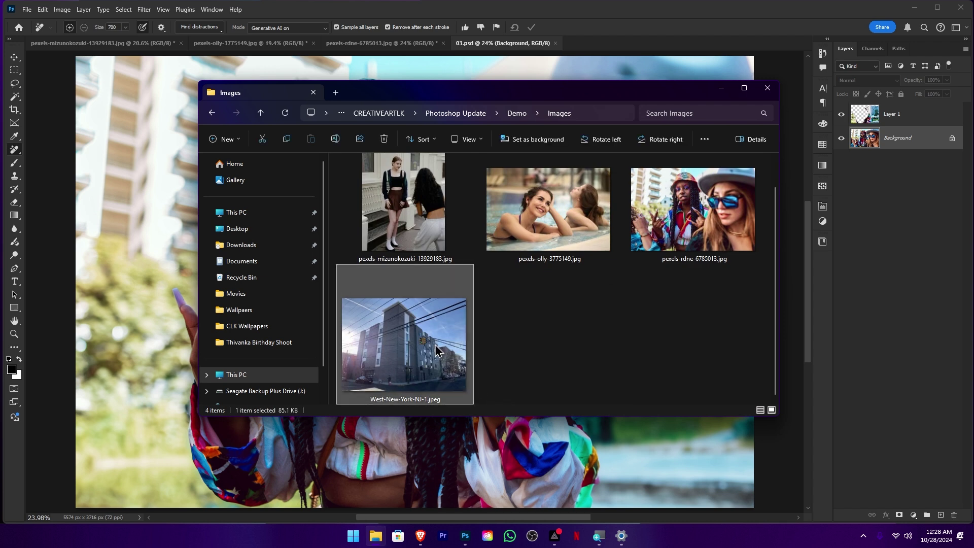
pyautogui.moveTo(437, 351); pyautogui.dragTo(617, 25)
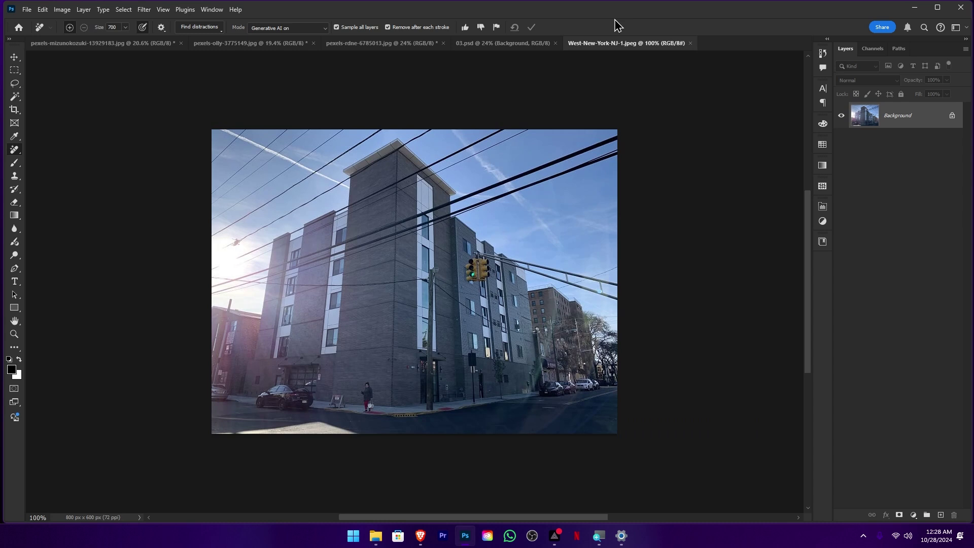
# - Fit the West-New-York-NJ-1.jpeg building photo to the window and select the Remove tool
pyautogui.hotkey('ctrl', '0')
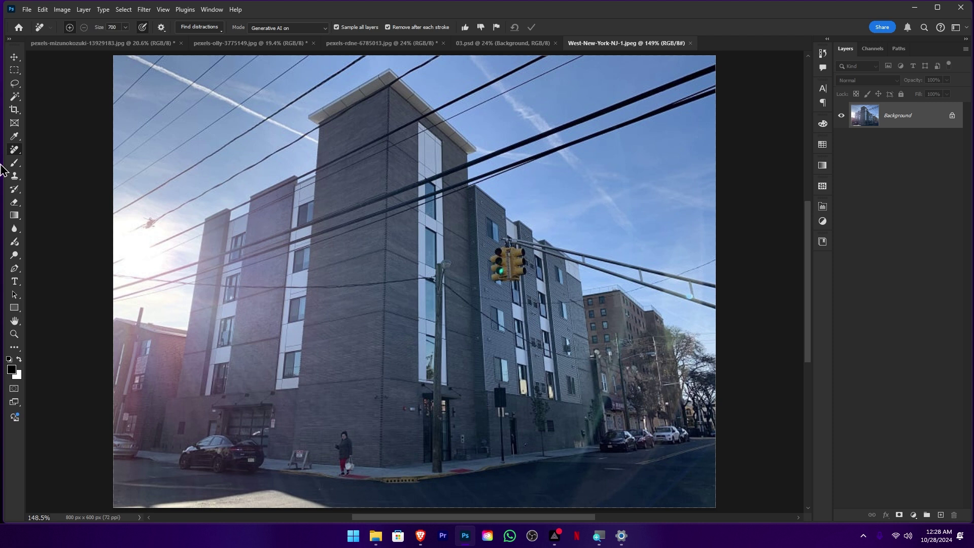
pyautogui.click(17, 153)
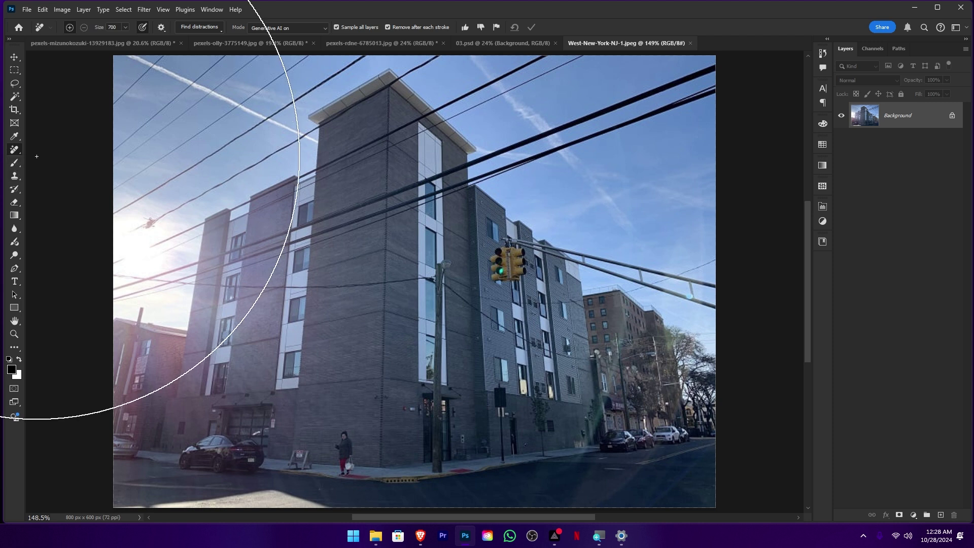
pyautogui.click(45, 159)
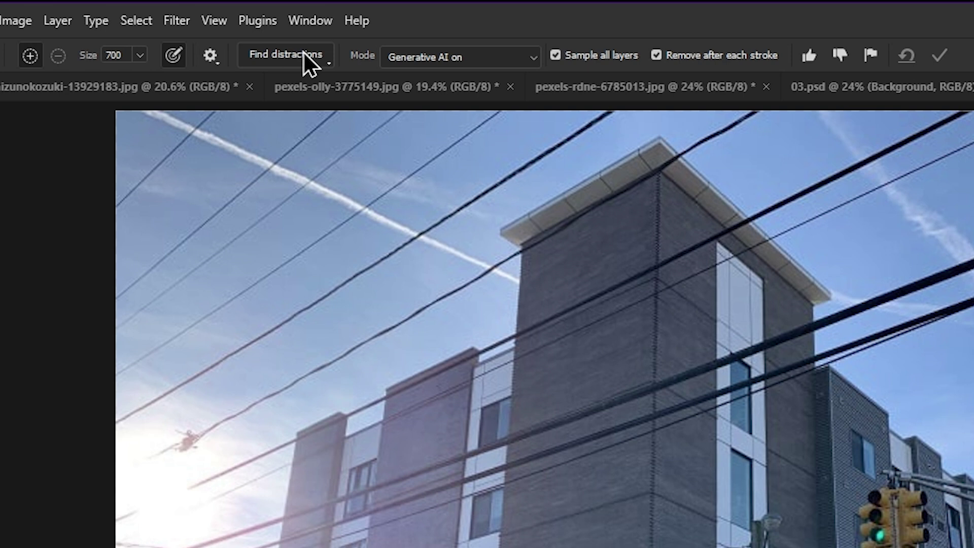
# - With Generative AI mode on, use Find distractions to remove all wires and cables
pyautogui.click(489, 62)
pyautogui.click(496, 61)
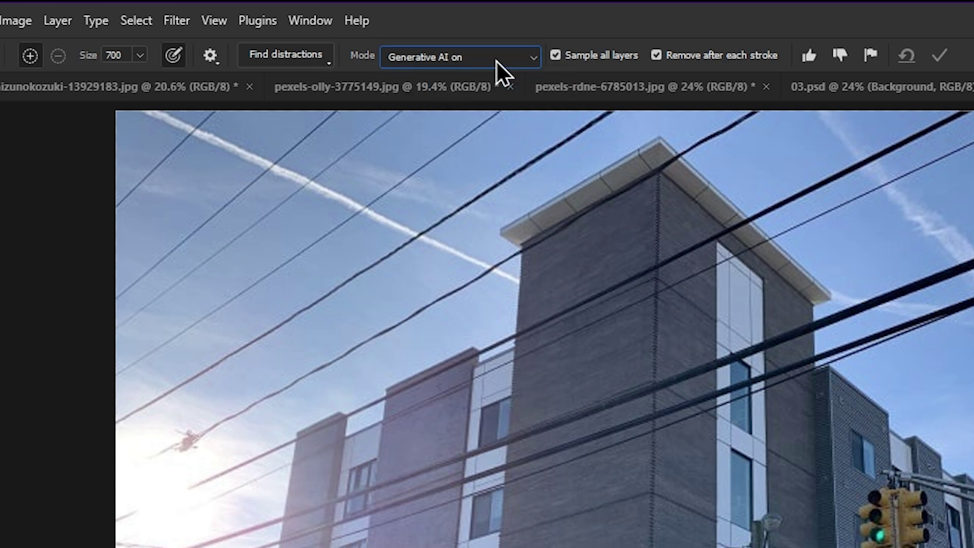
pyautogui.click(315, 60)
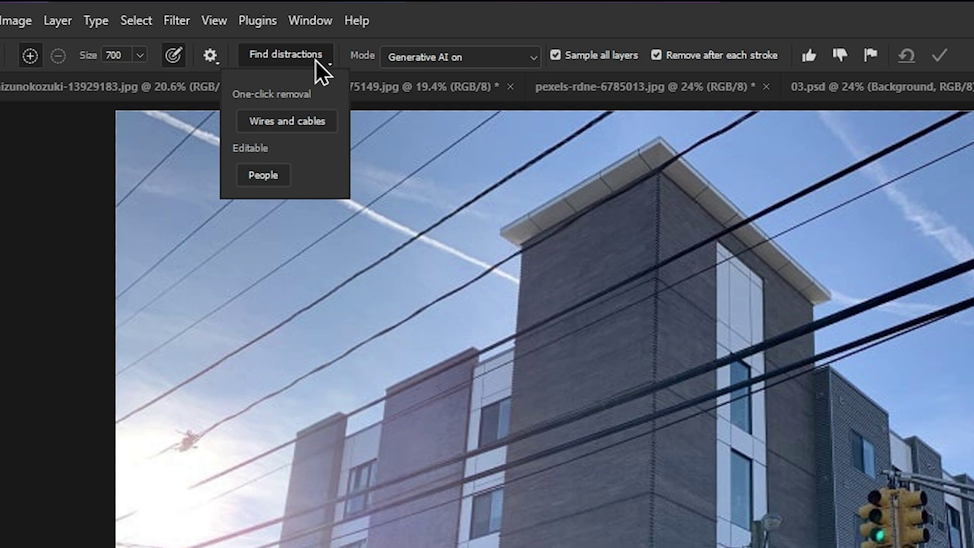
pyautogui.click(288, 120)
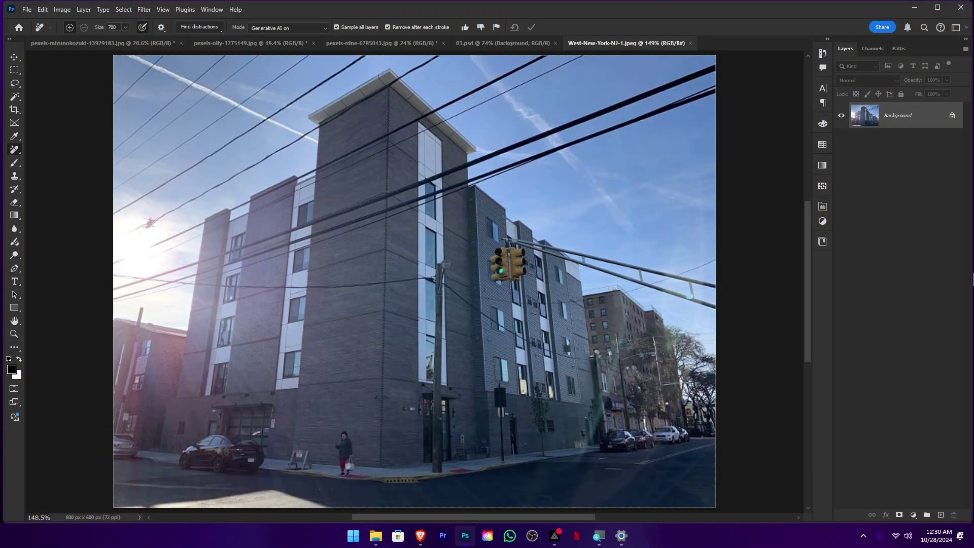
# - Toggle between the original and wire-free photo to compare the removal
pyautogui.hotkey('ctrl', 'z')
pyautogui.hotkey('ctrl', 'shift', 'z')
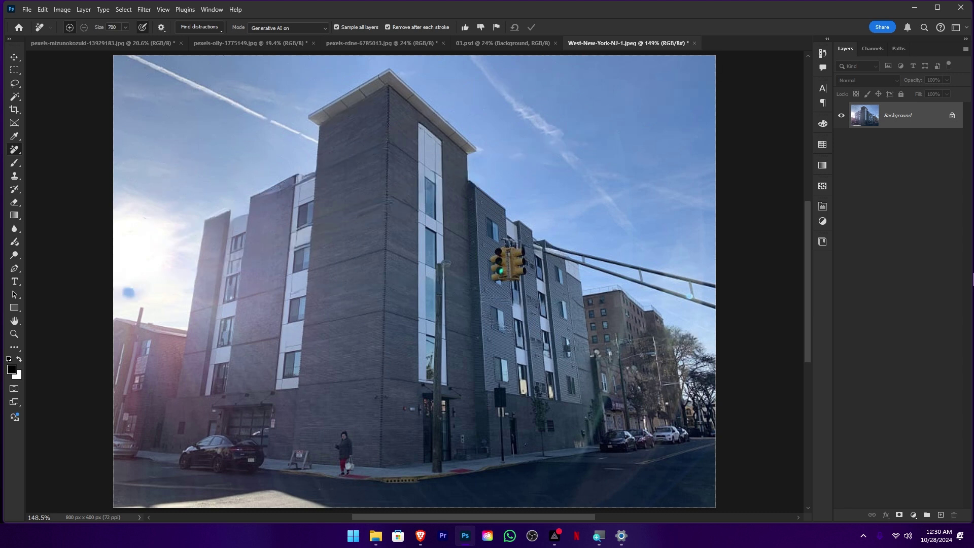
pyautogui.hotkey('ctrl', 'z')
pyautogui.hotkey('ctrl', 'shift', 'z')
pyautogui.hotkey('ctrl', 'z')
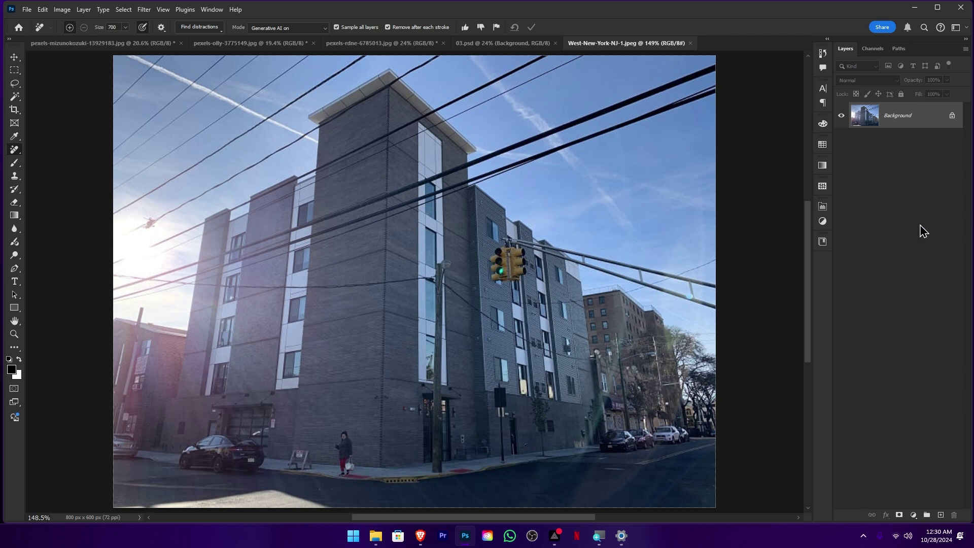
# - Inspect the traffic light up close, then restore the wire removal and fit the photo
pyautogui.moveTo(528, 363); pyautogui.dragTo(569, 395)
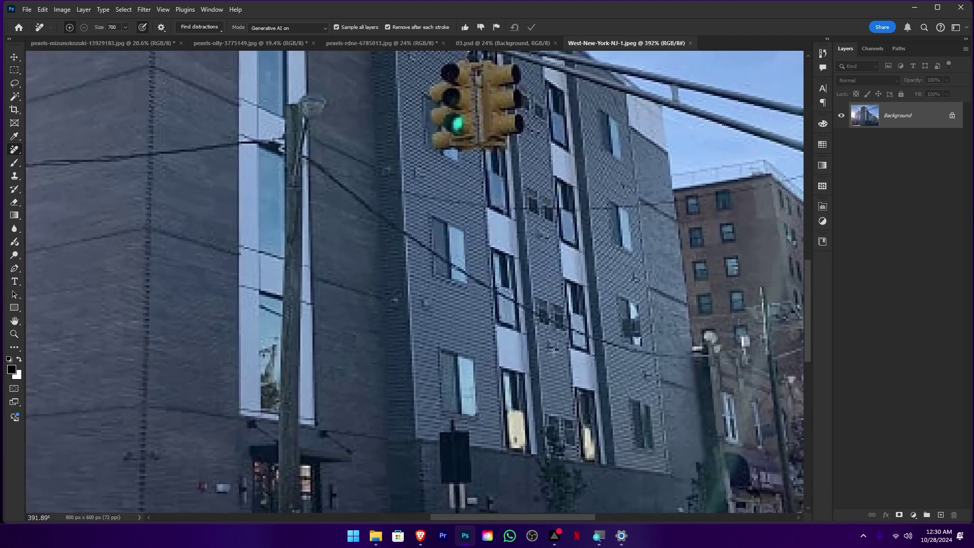
pyautogui.hotkey('ctrl', 'shift', 'z')
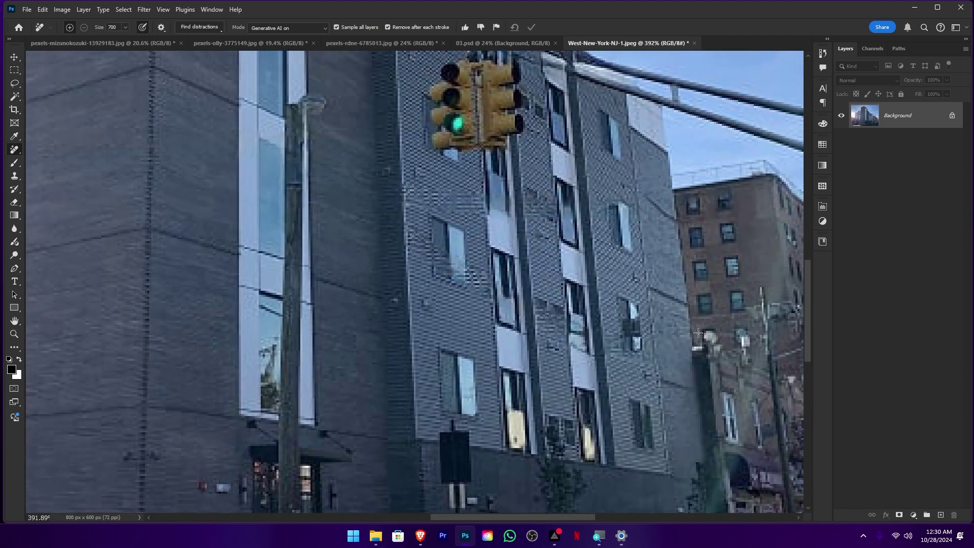
pyautogui.hotkey('ctrl', '0')
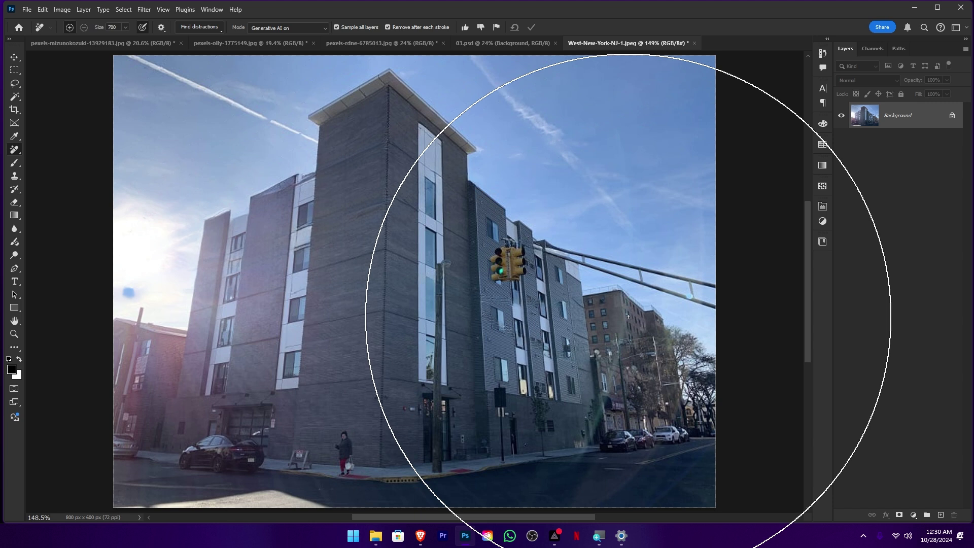
pyautogui.press('c')
pyautogui.press('v')
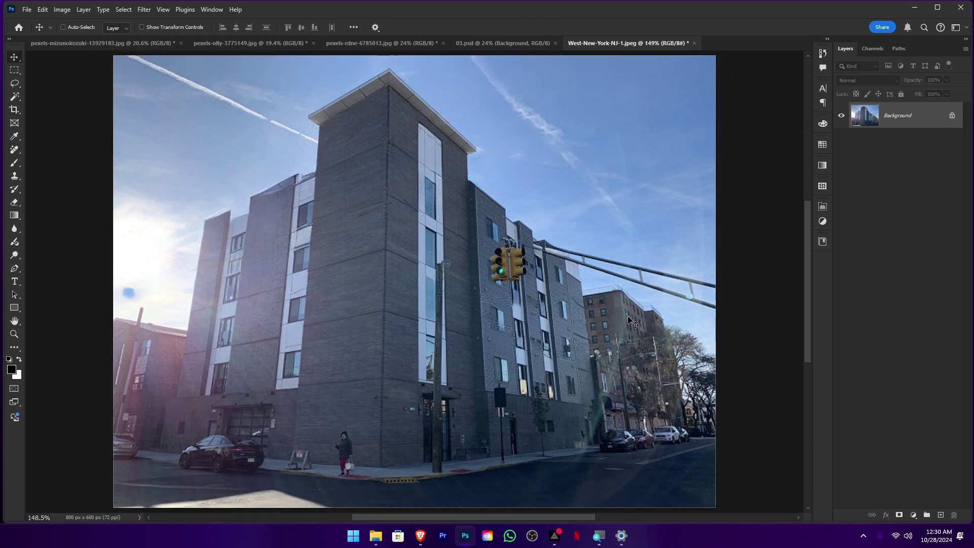